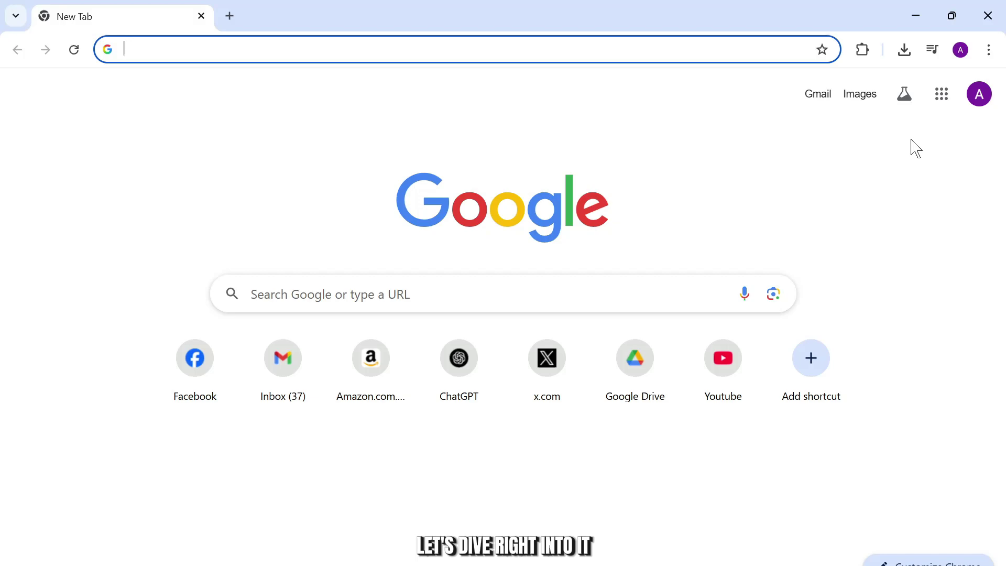
text(x.)
- Load x.com and sign in with the first suggested Google account
key(Return)
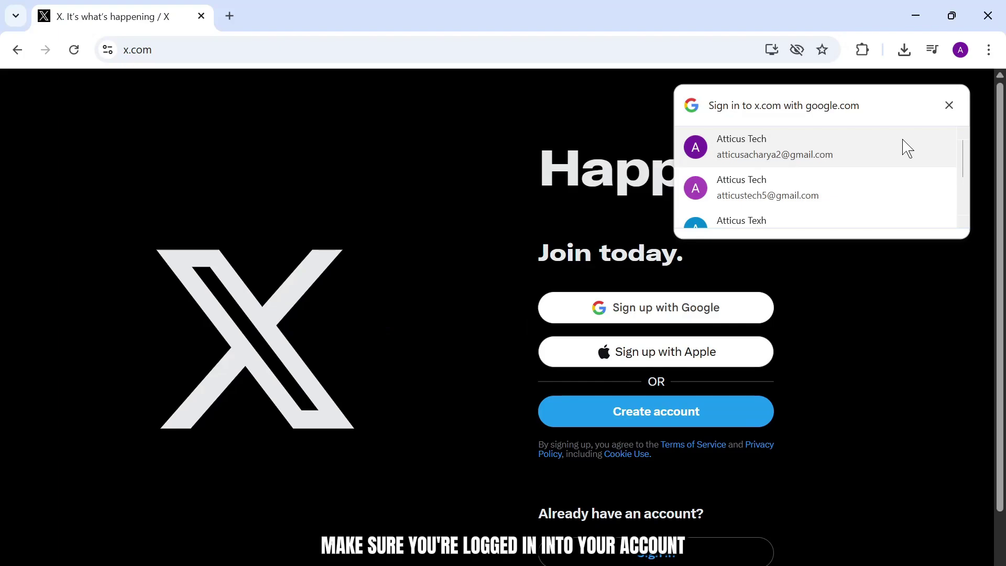
click(882, 147)
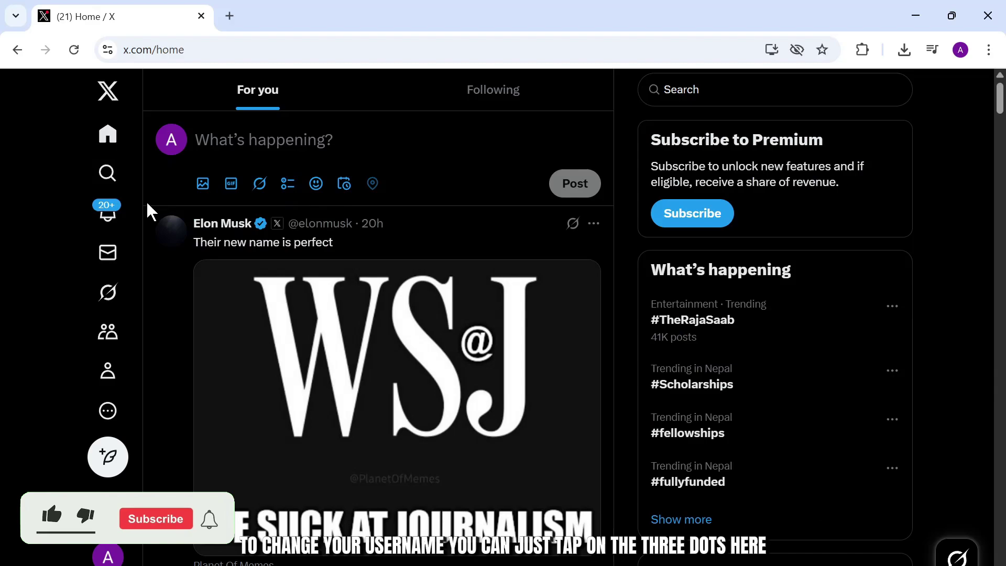
- Open Settings and privacy from the More menu and drag the profile into a new tab
click(108, 412)
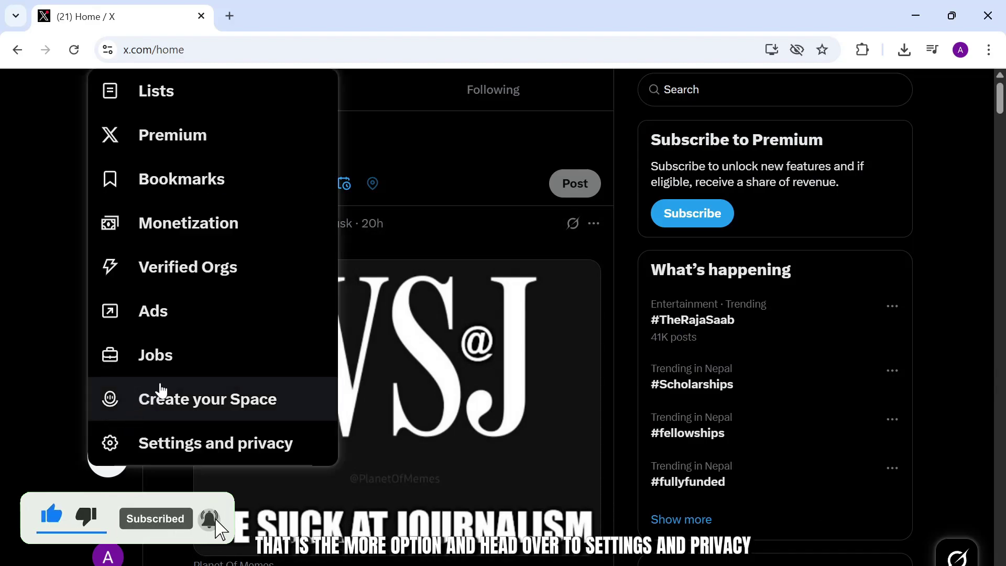
click(203, 443)
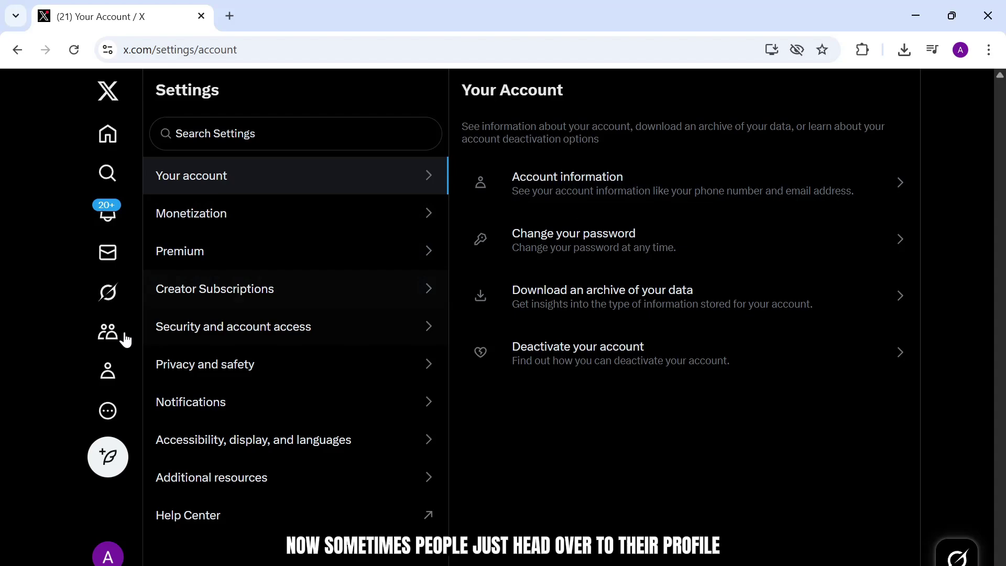
drag(107, 373, 346, 10)
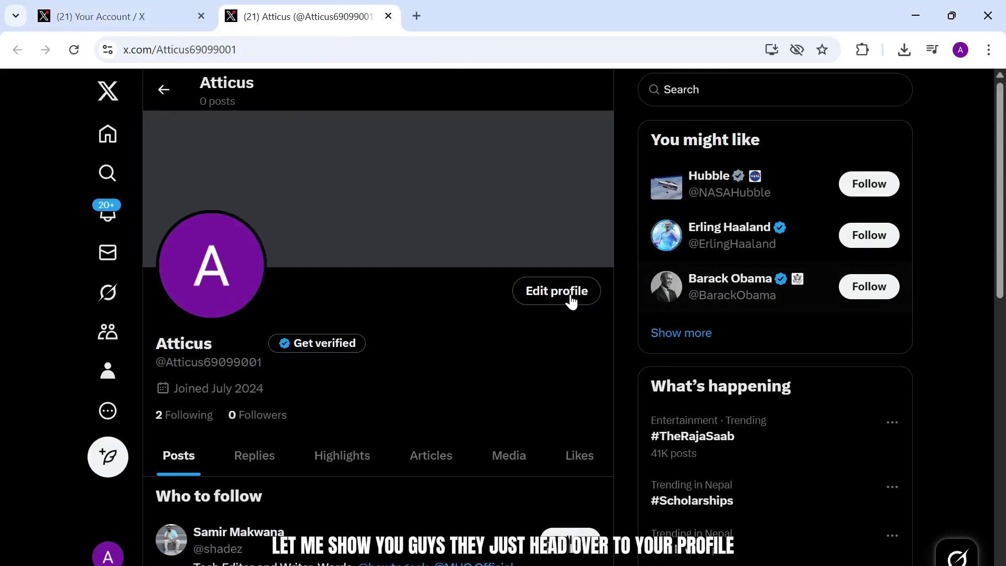
- Open the profile editor and close it without saving any changes
click(569, 299)
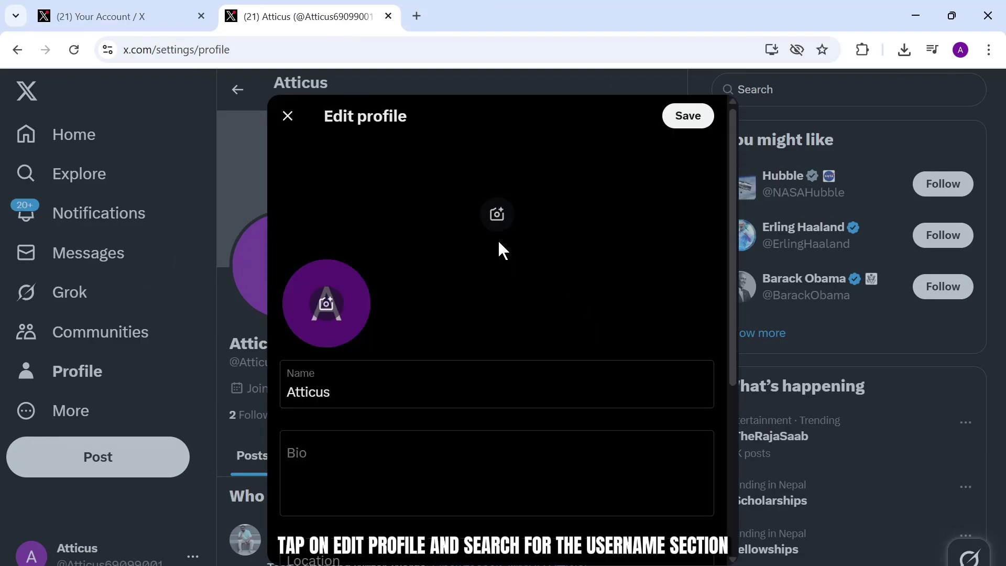
scroll(493, 246, down, 3)
scroll(493, 246, down, 1)
scroll(492, 245, up, 4)
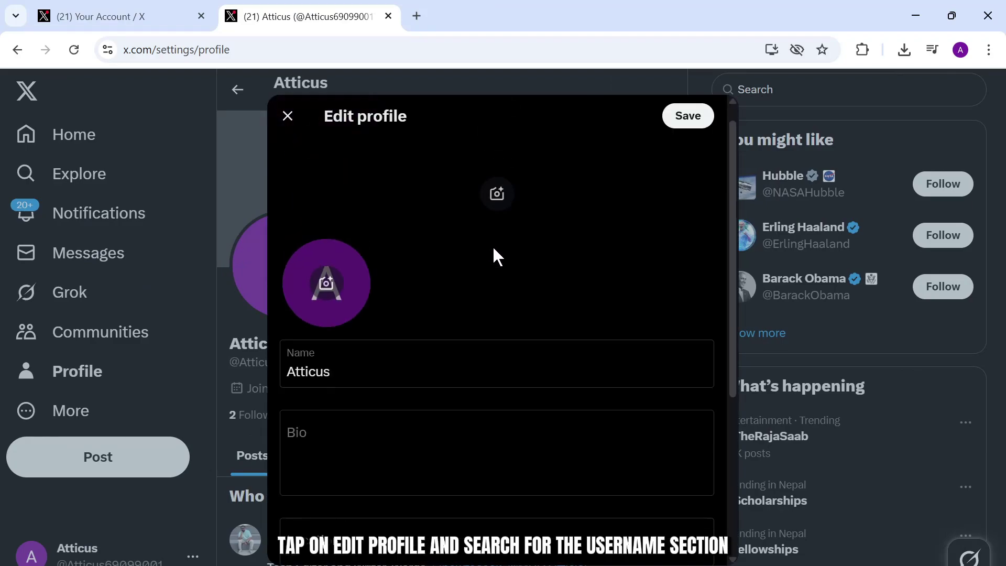
click(288, 116)
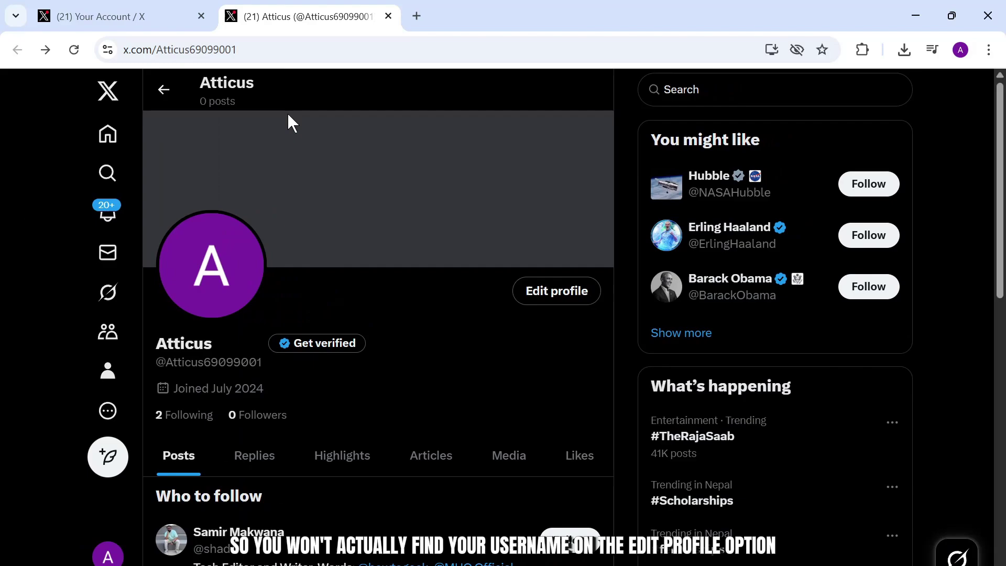
- Back on the settings tab, dismiss the More menu and open Account information
click(110, 14)
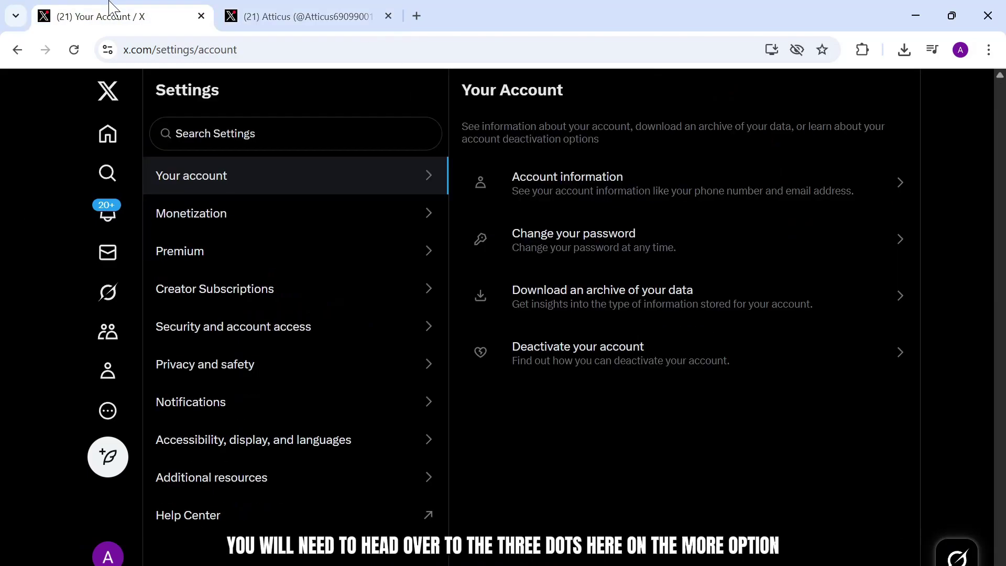
click(113, 414)
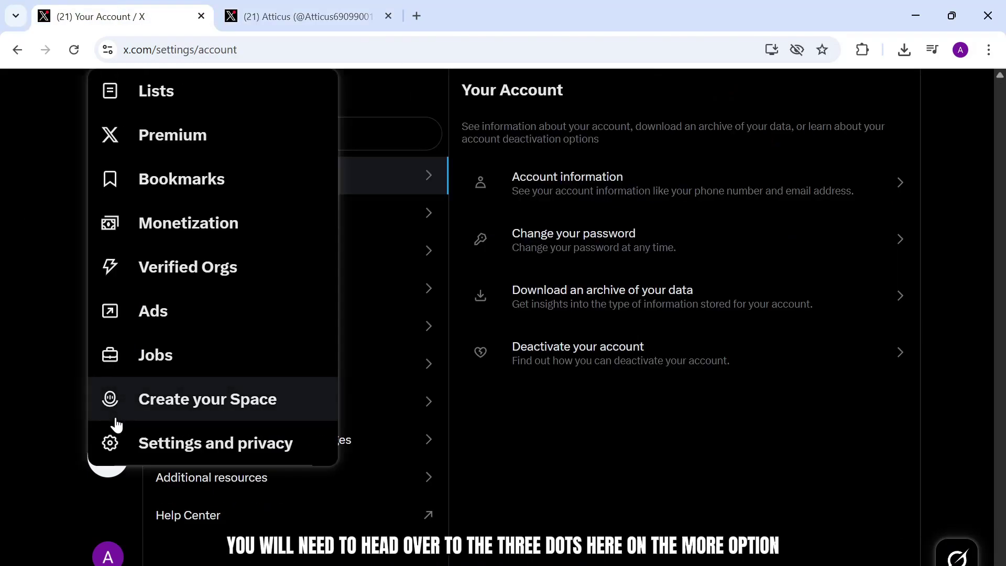
click(11, 425)
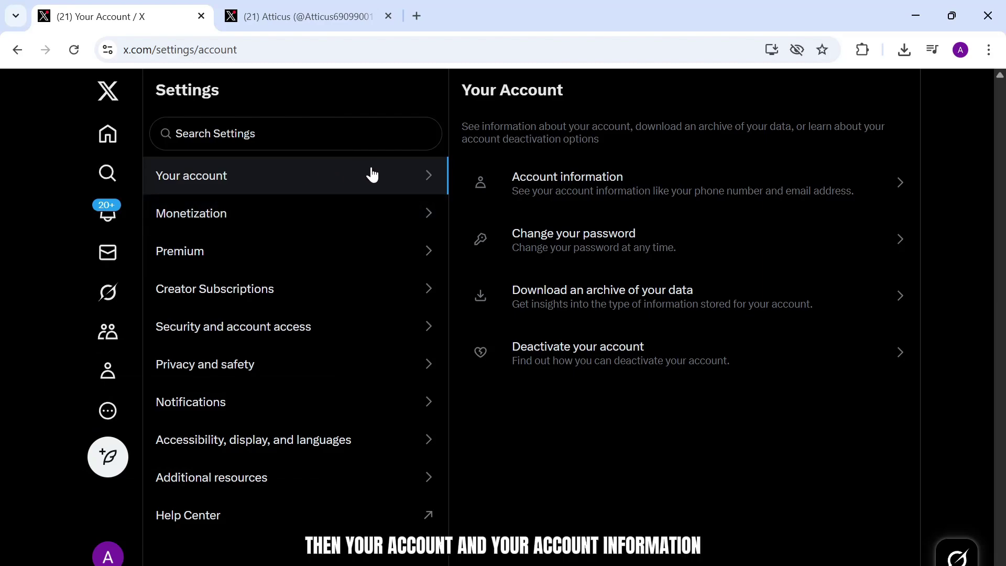
click(664, 194)
- Enter and confirm the account password to reveal the account details
click(667, 218)
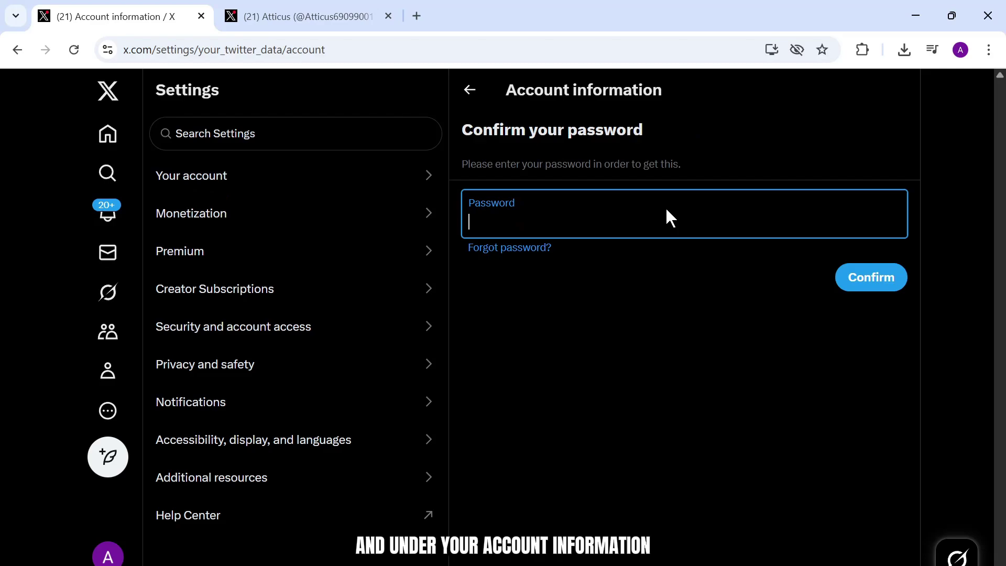
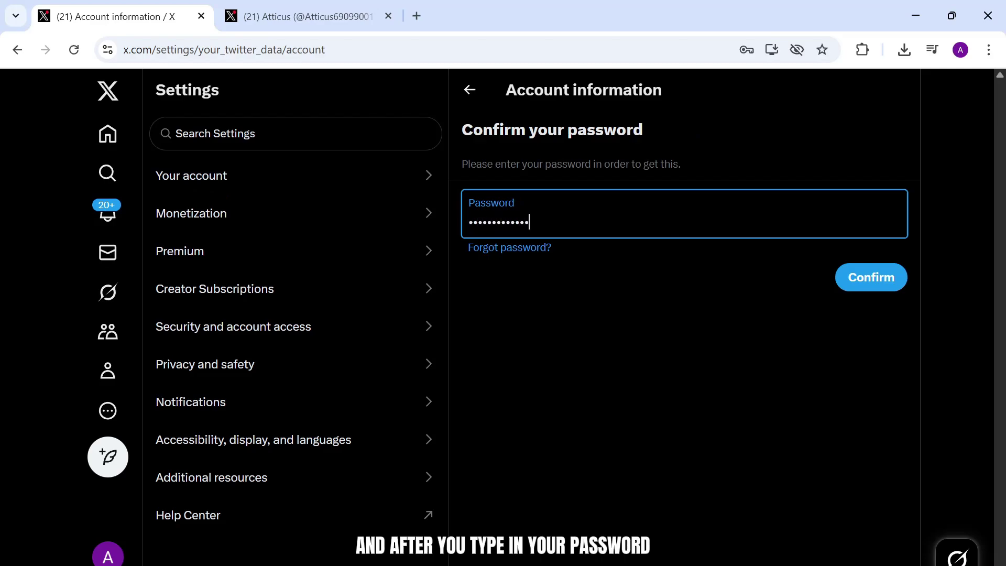
click(856, 279)
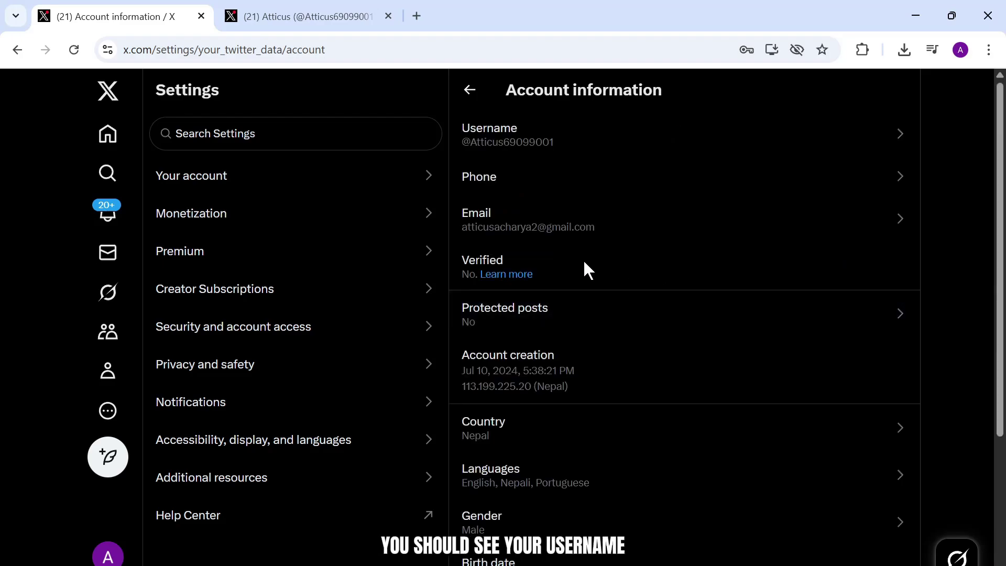
- Open the Change username page and inspect the username field without changing it
click(545, 131)
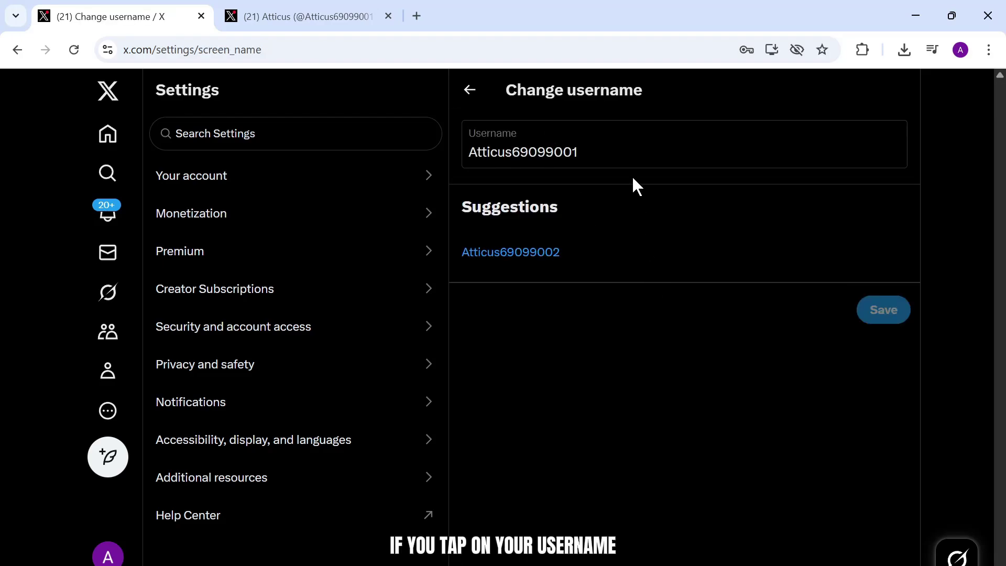
click(637, 161)
drag(578, 151, 721, 309)
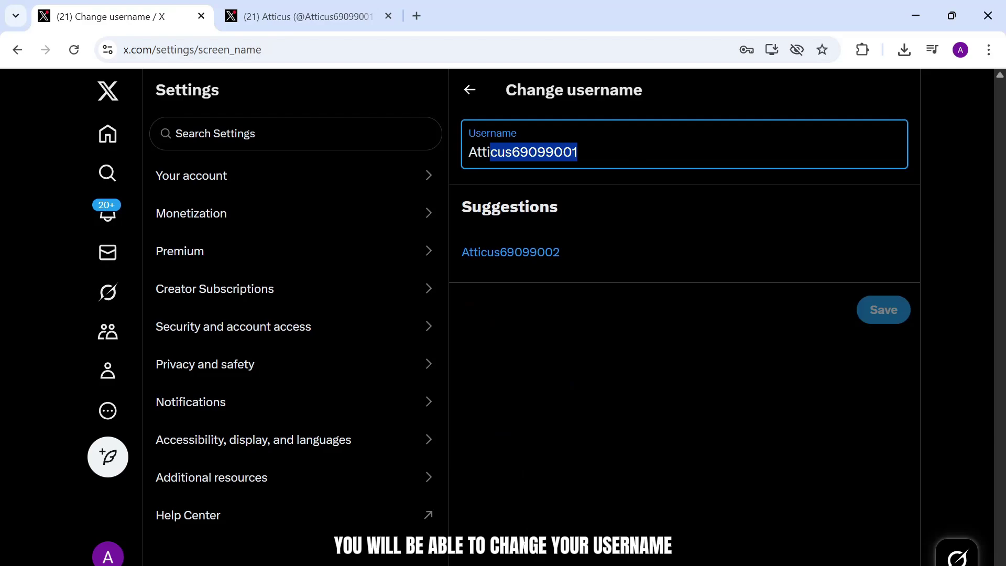
click(719, 309)
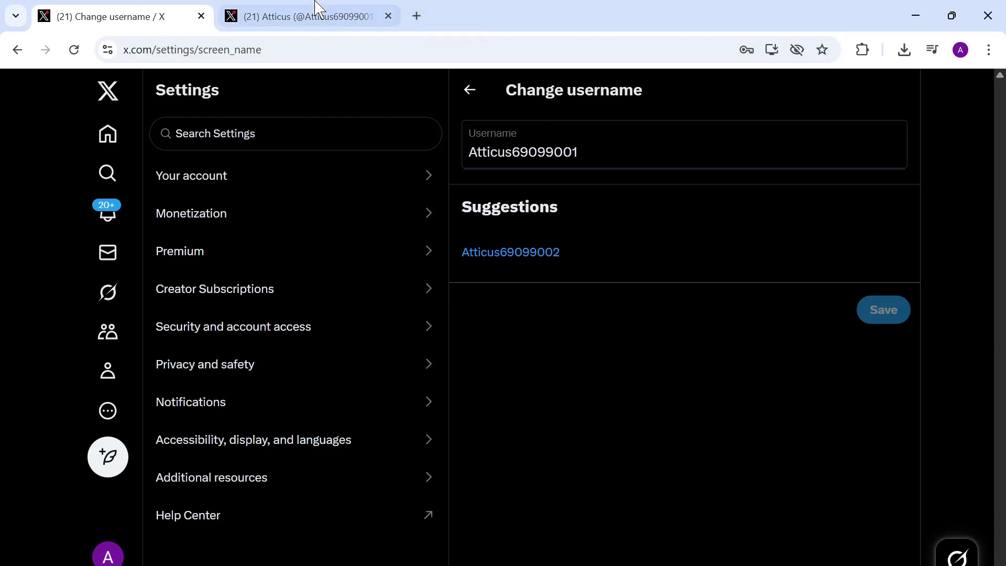
- Close the profile tab and open a new blank browser tab
drag(314, 16, 150, 14)
middle_click(149, 14)
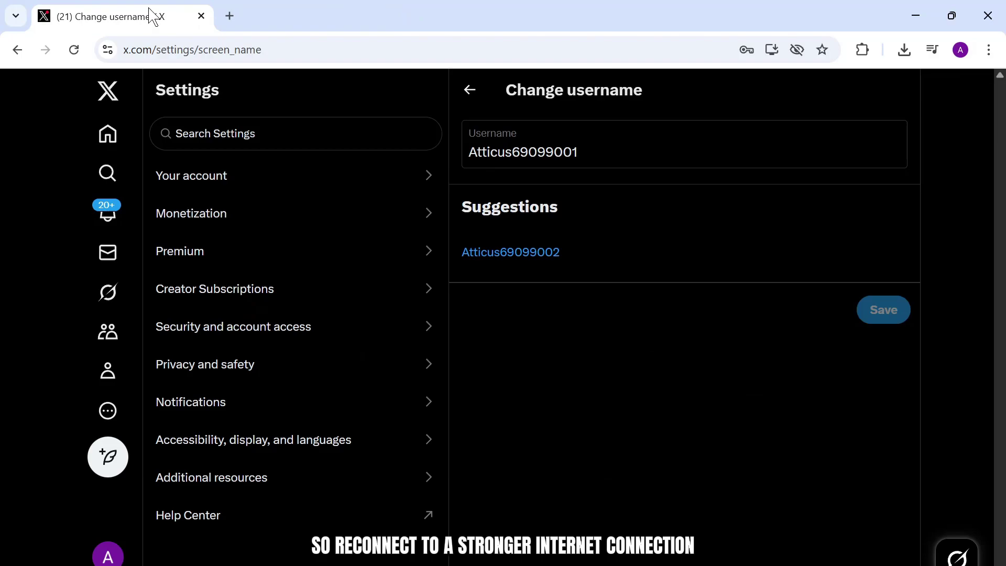
click(230, 15)
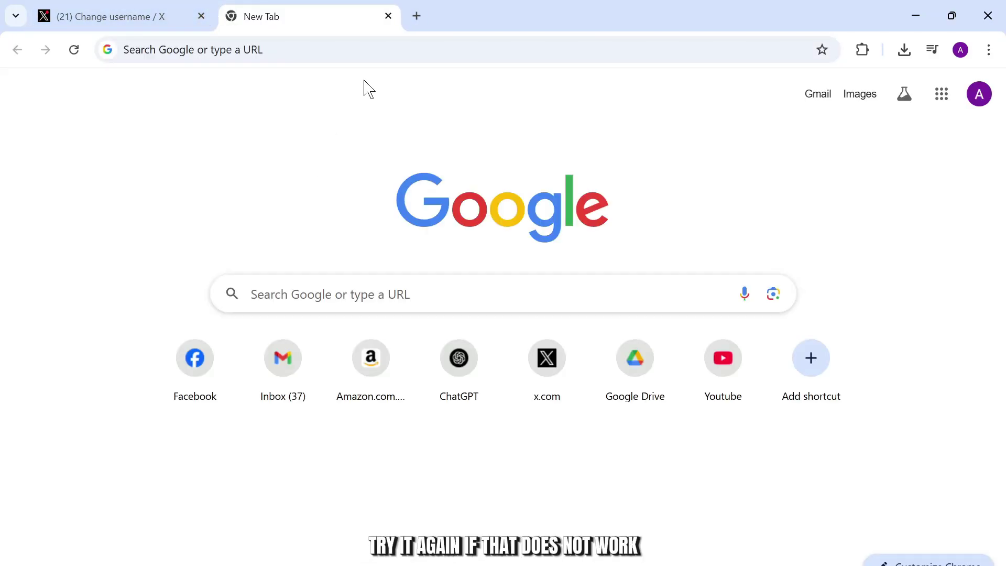
- Search Google for 'downdetector x' from the new tab's address bar
click(401, 48)
text(od)
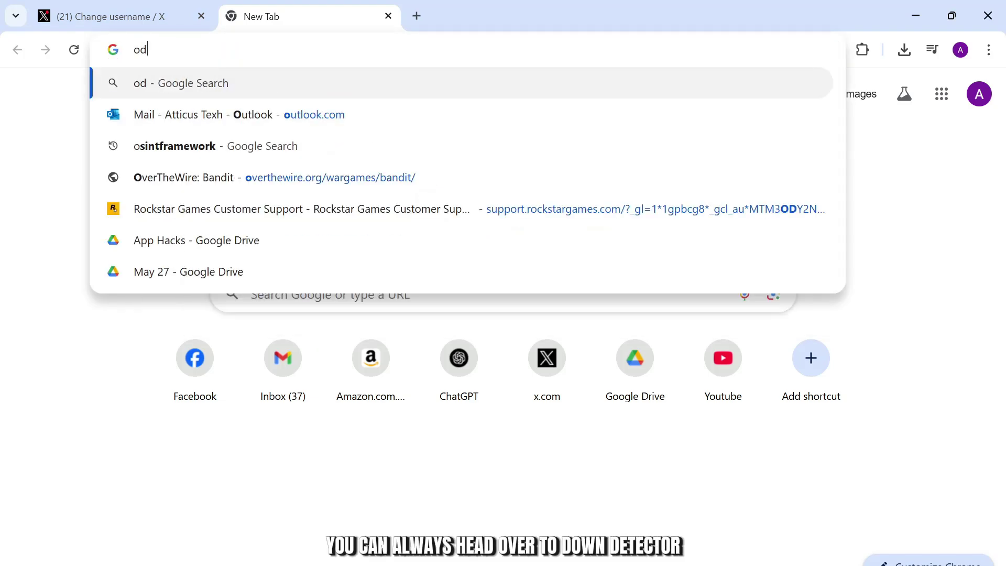
key(Escape)
text(downde)
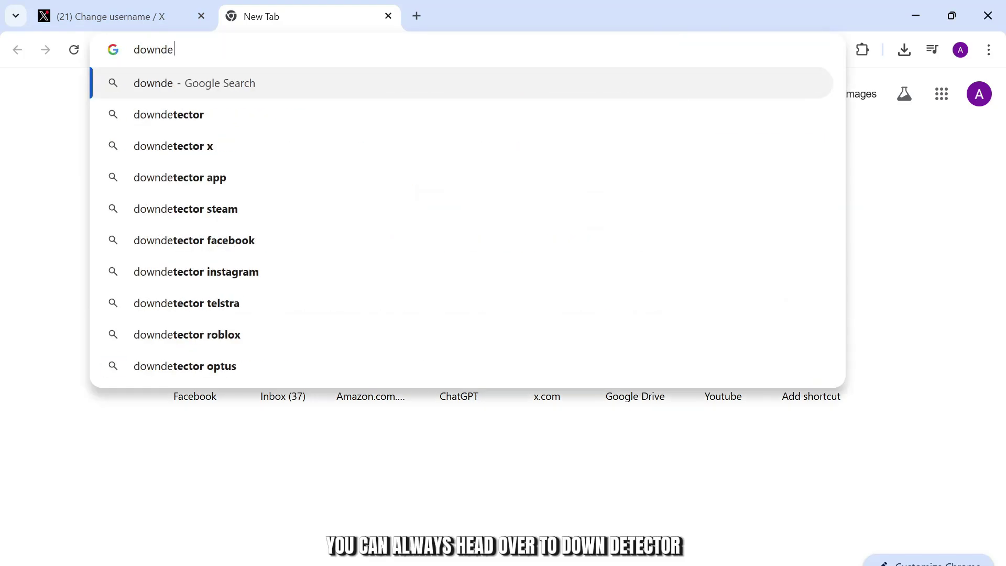
key(Down)
key(Down)
key(Return)
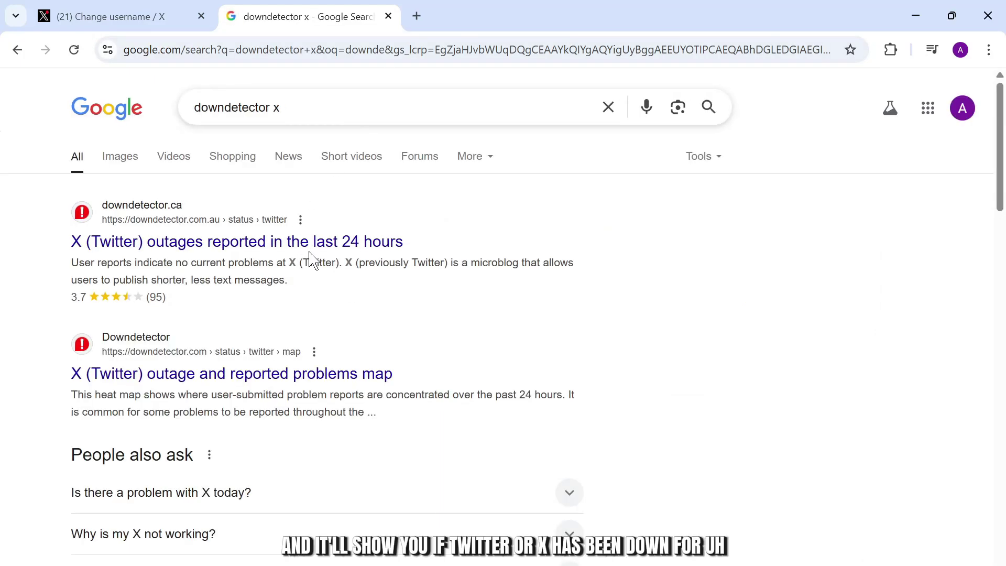
- Open Downdetector's X (Twitter) page and read that no problems are reported
click(363, 250)
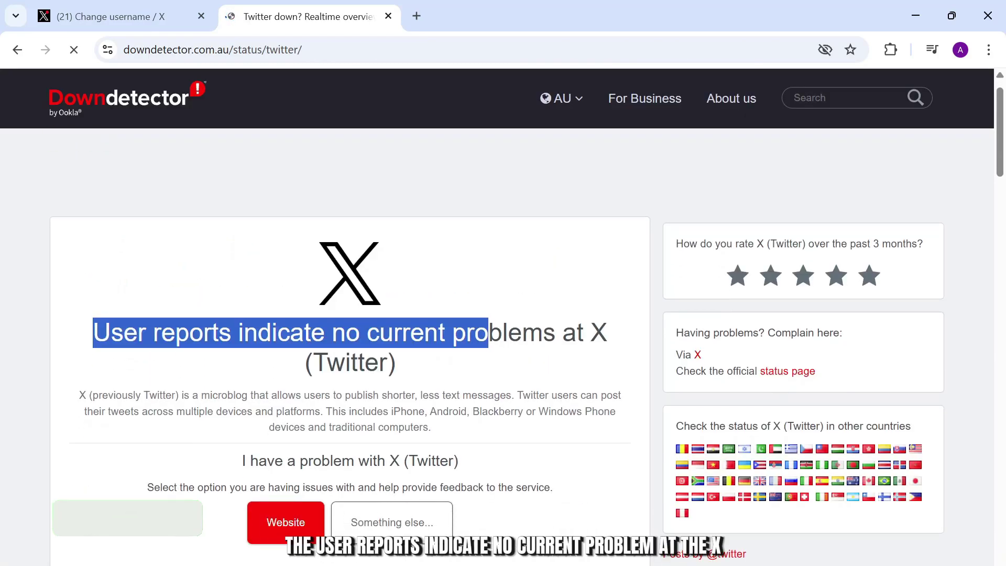
drag(635, 367, 595, 320)
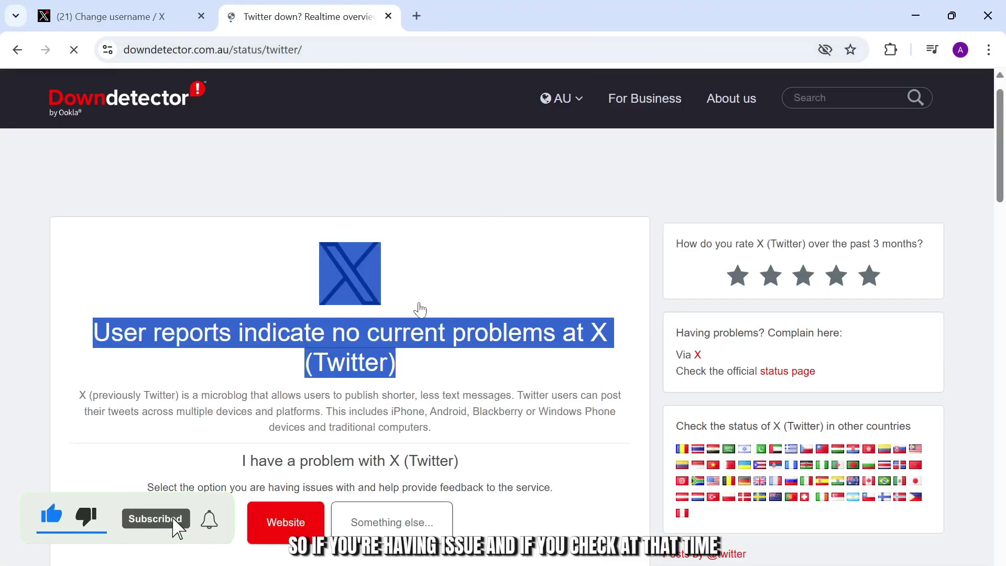
click(265, 375)
scroll(267, 377, down, 2)
scroll(265, 376, down, 2)
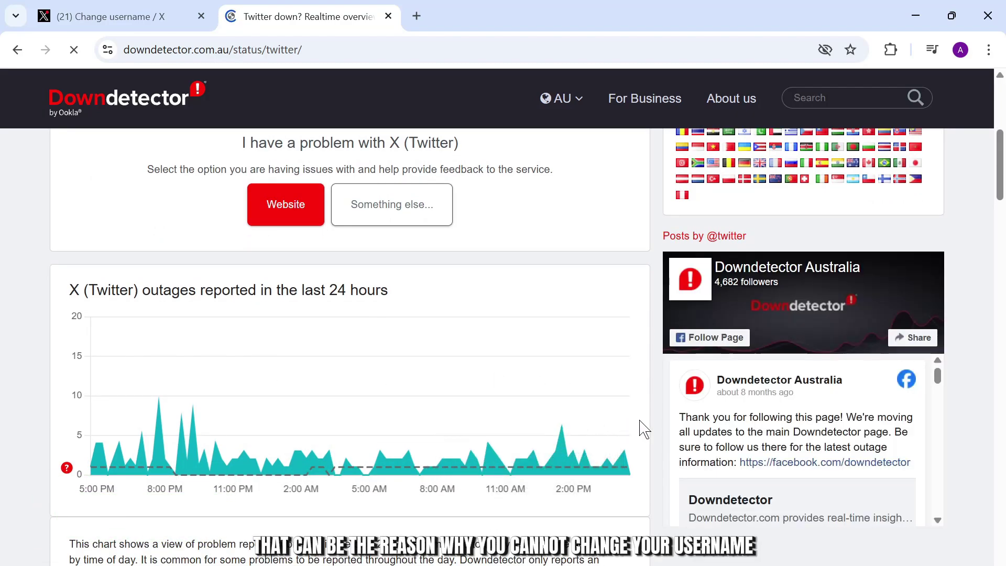
scroll(639, 428, up, 3)
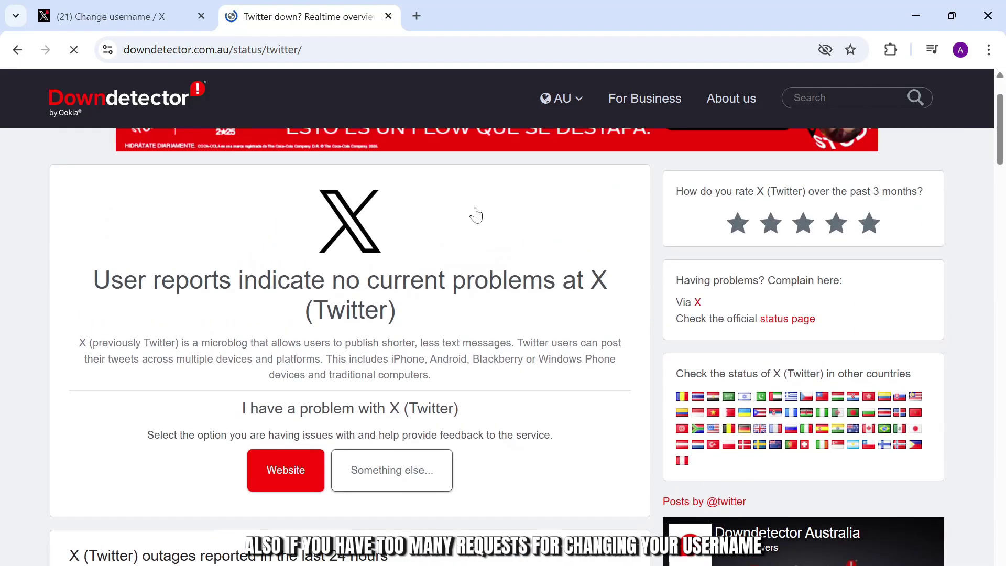
- Return to the X Change username page and select the current username text
click(165, 14)
right_click(531, 201)
click(607, 142)
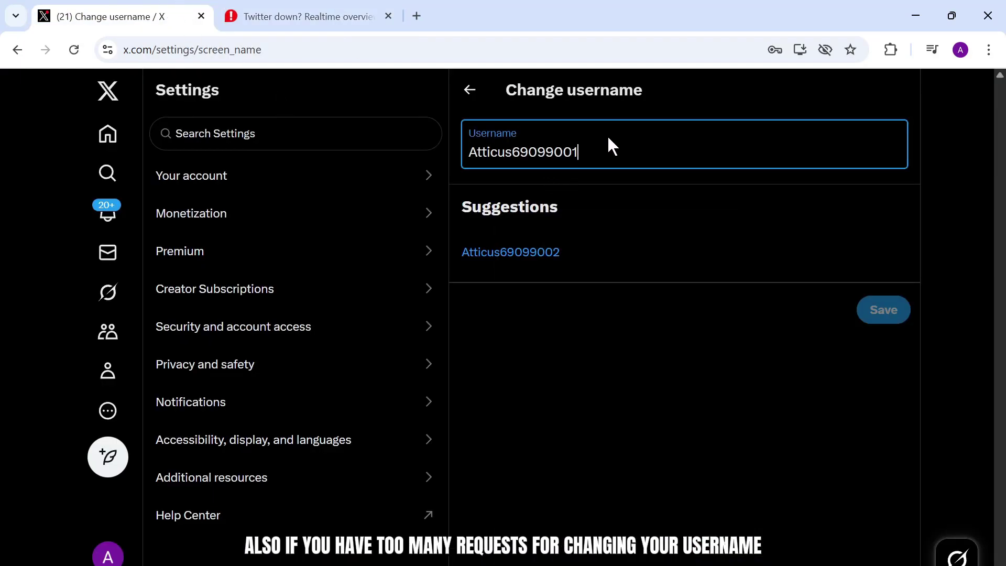
key(shift+Left)
key(shift+Left)
key(shift+Left)
key(shift+Home)
click(467, 151)
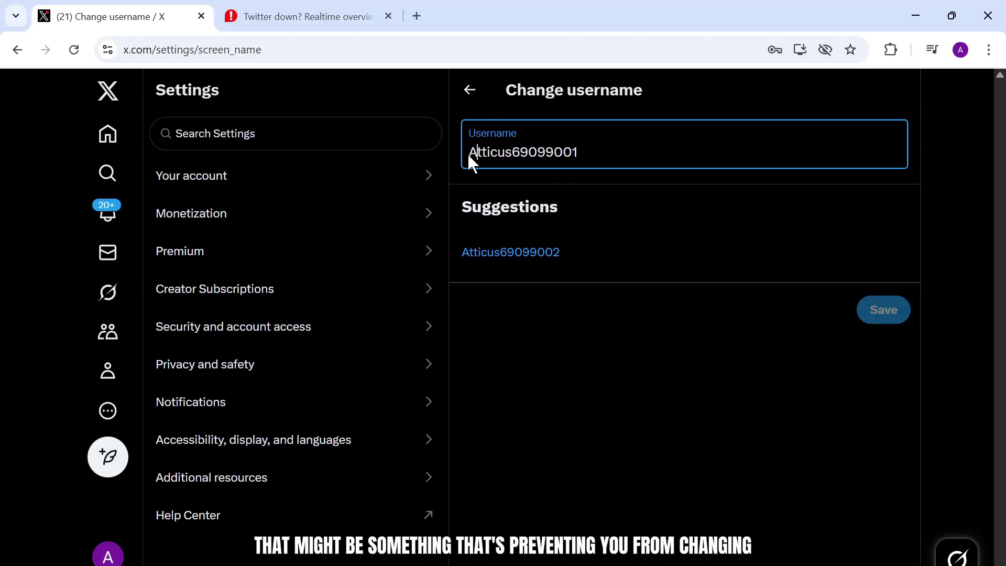
- Reselect the username after its first letter, leave it unchanged, and recheck Downdetector
click(477, 151)
drag(578, 152, 477, 152)
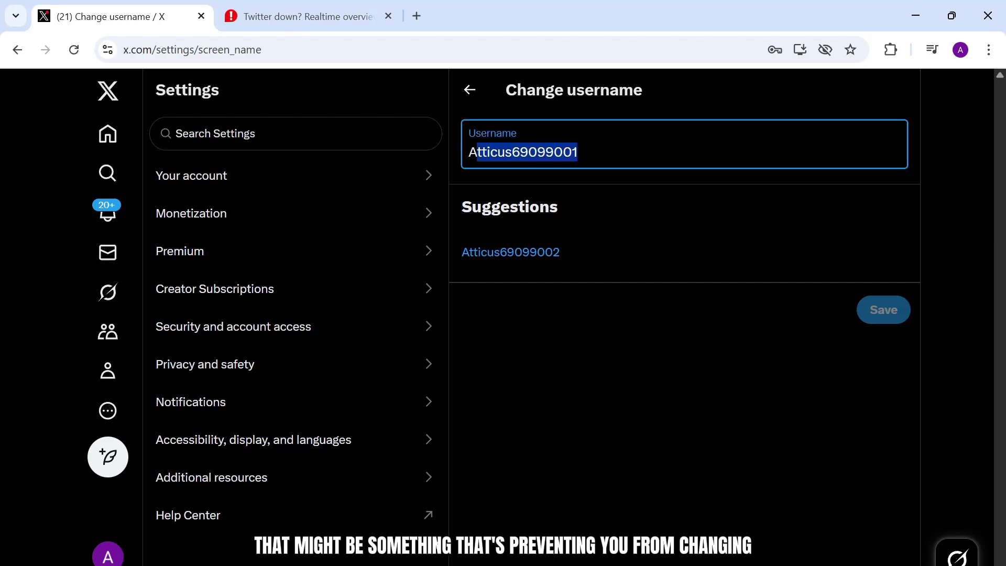
click(485, 180)
click(342, 10)
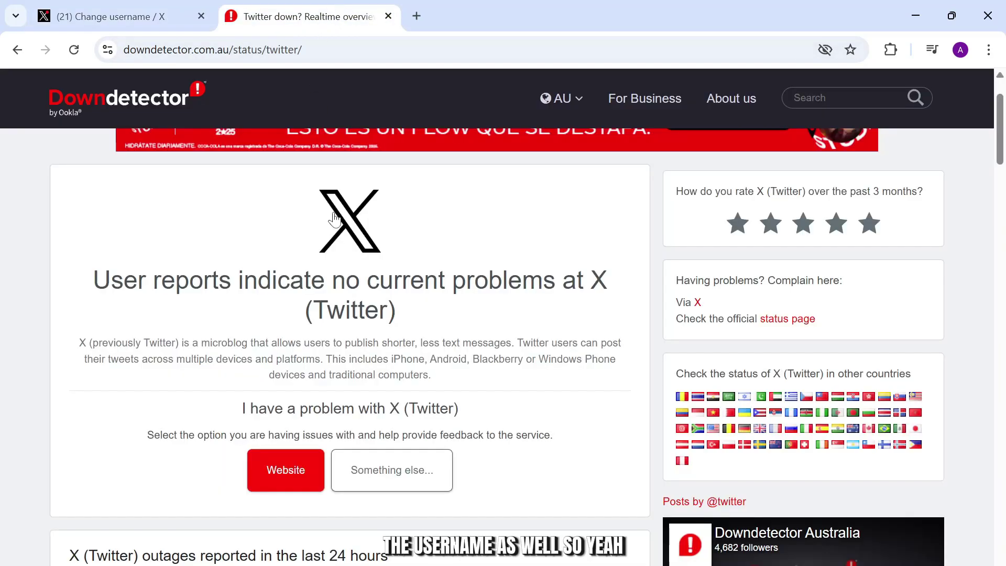
scroll(346, 247, up, 1)
scroll(399, 409, down, 1)
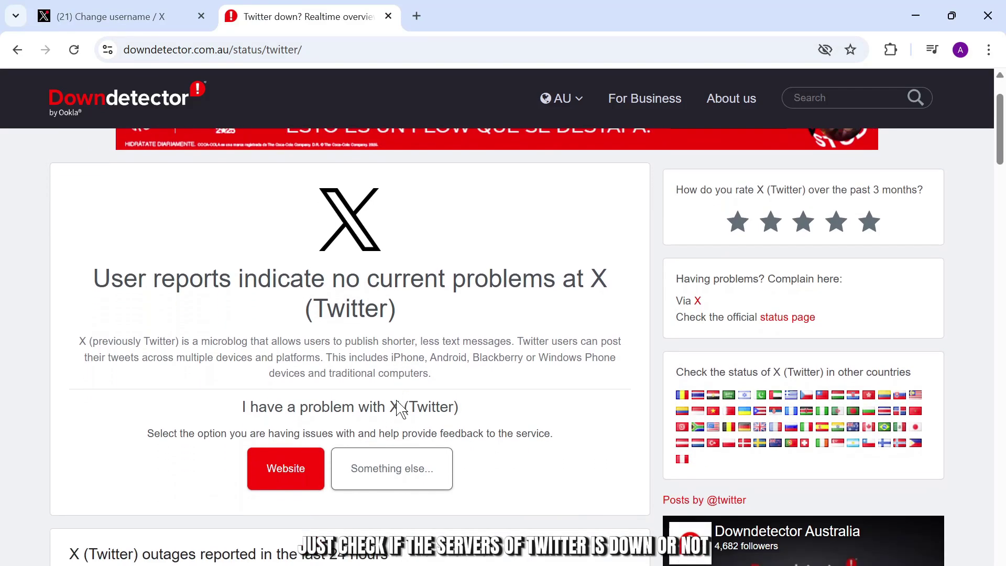
click(154, 17)
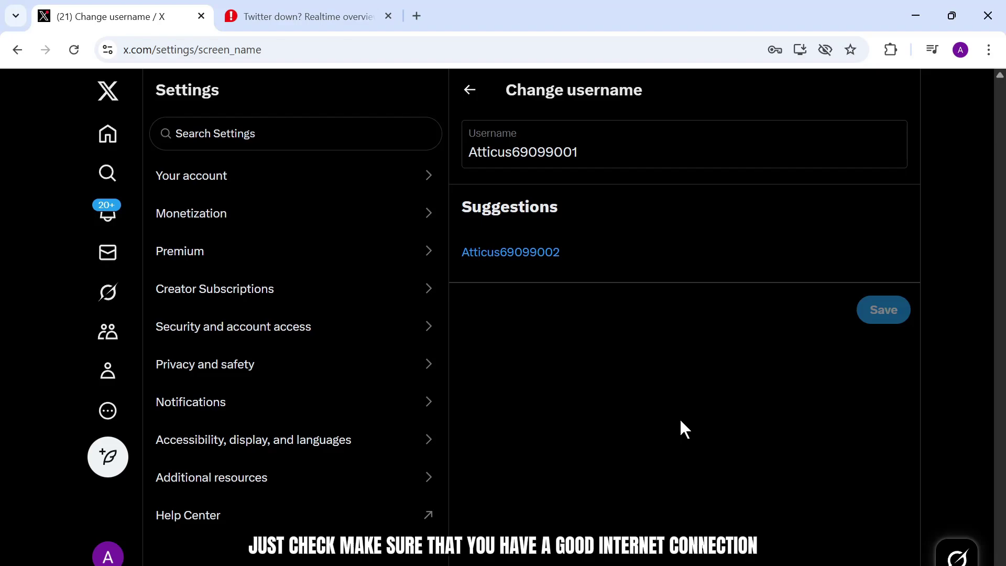
- Select and deselect the current username text again without editing it
drag(579, 152, 453, 151)
click(454, 152)
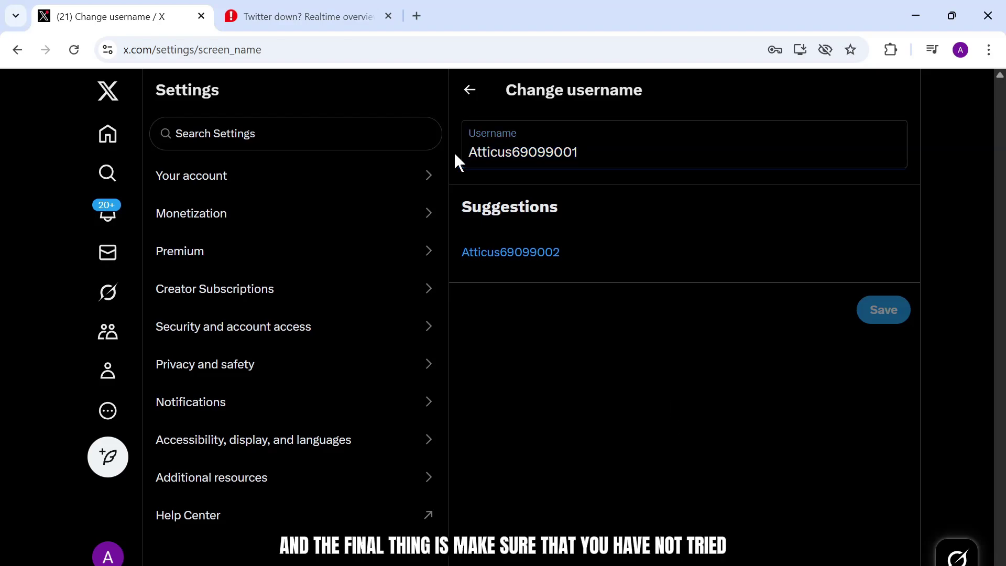
double_click(468, 151)
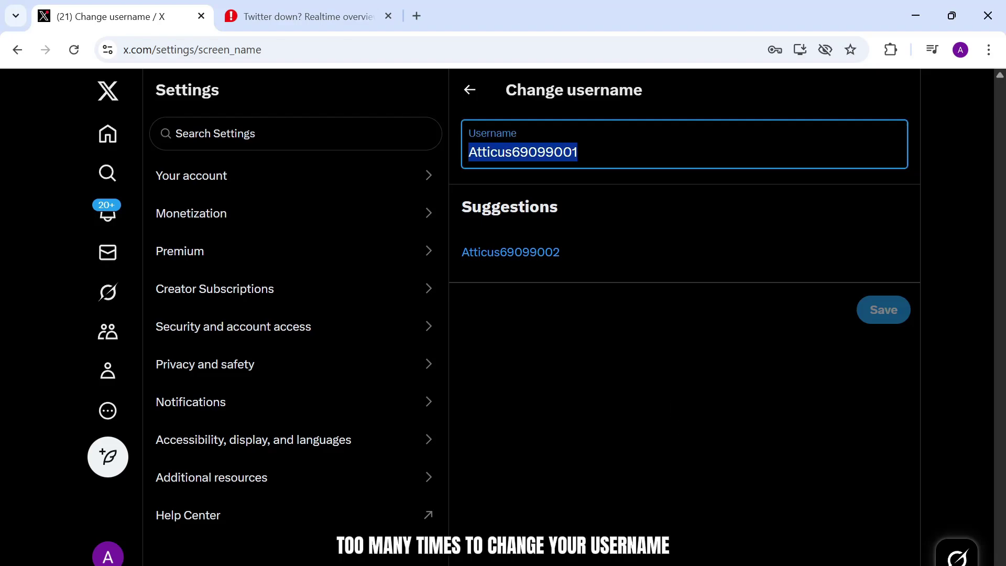
drag(519, 152, 754, 499)
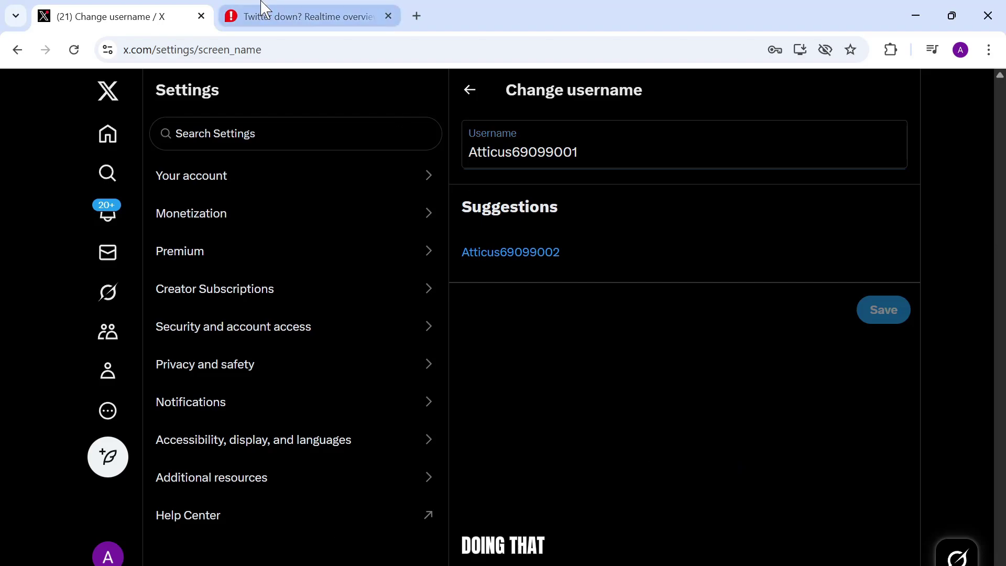
- Go to the X home feed, open a new blank tab, and close the X tab
click(108, 91)
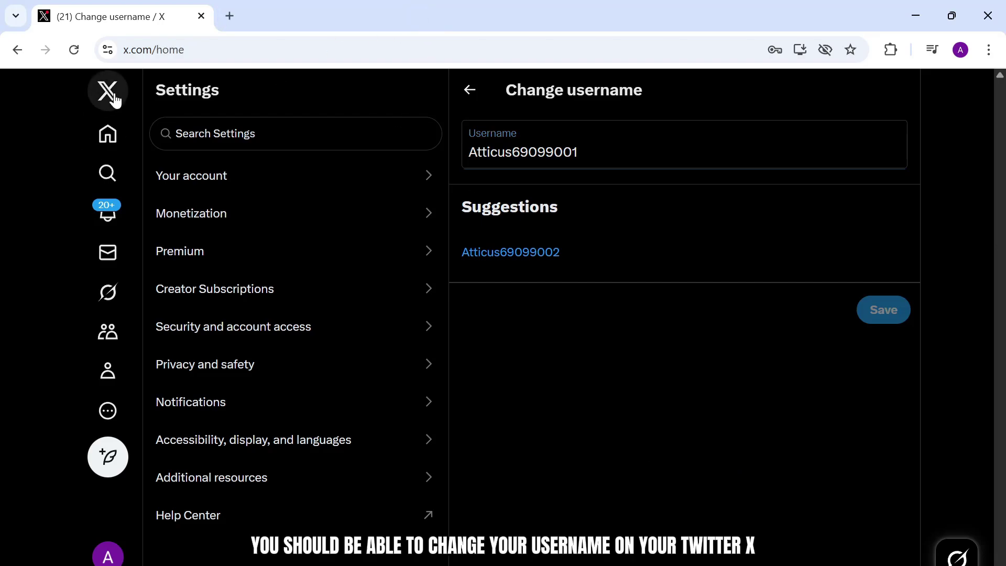
click(232, 16)
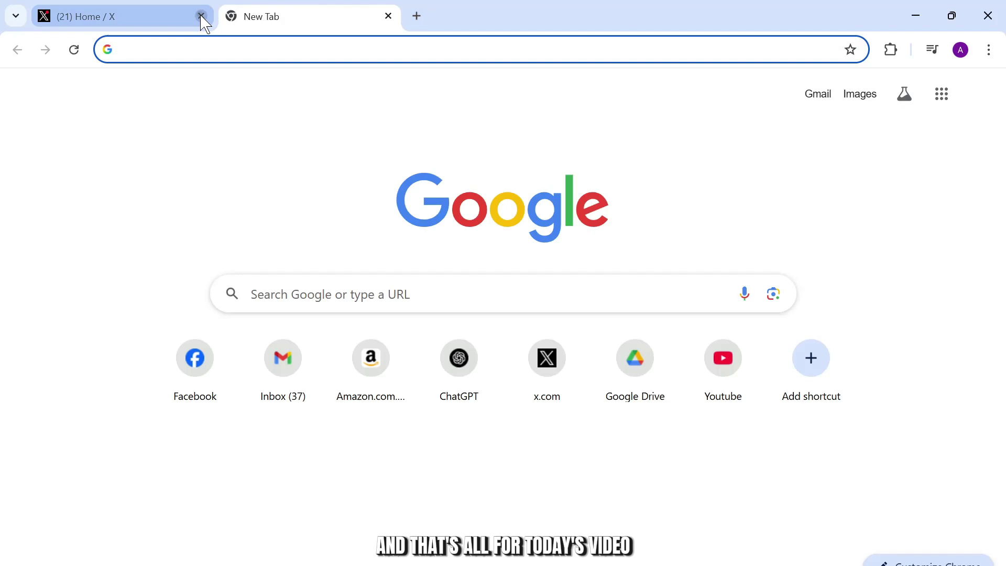
click(200, 16)
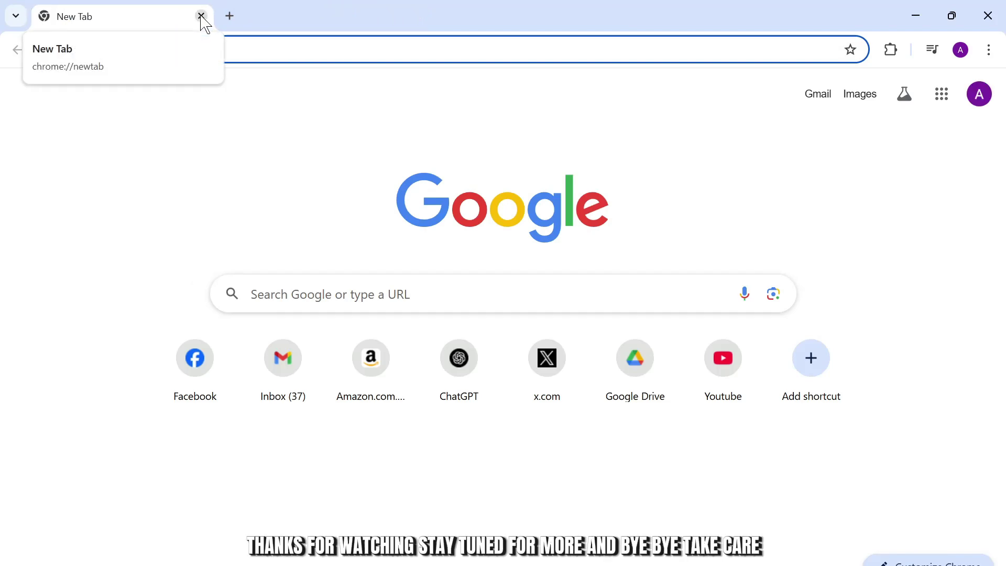